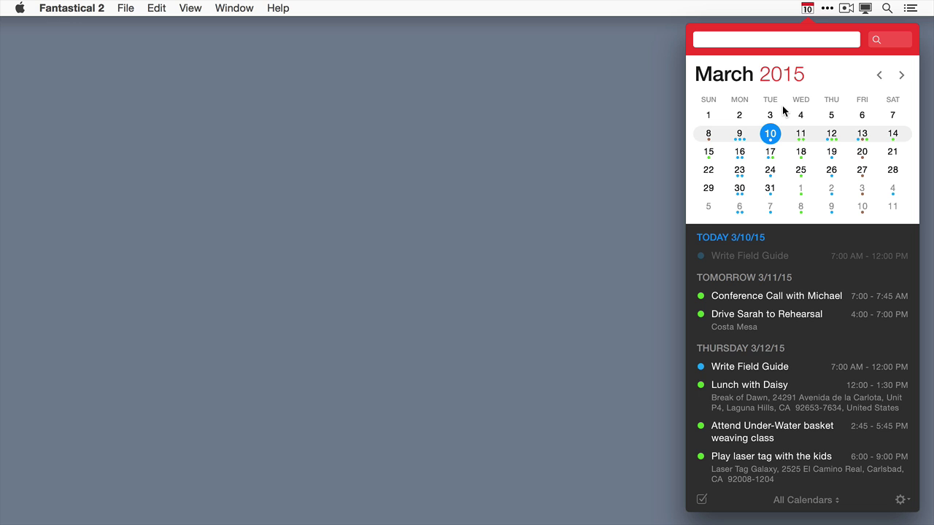
Enter 'Conference call tomorrow with <contact> at 10am' in the quick-entry field.
{"action": "type", "text": "Confe"}
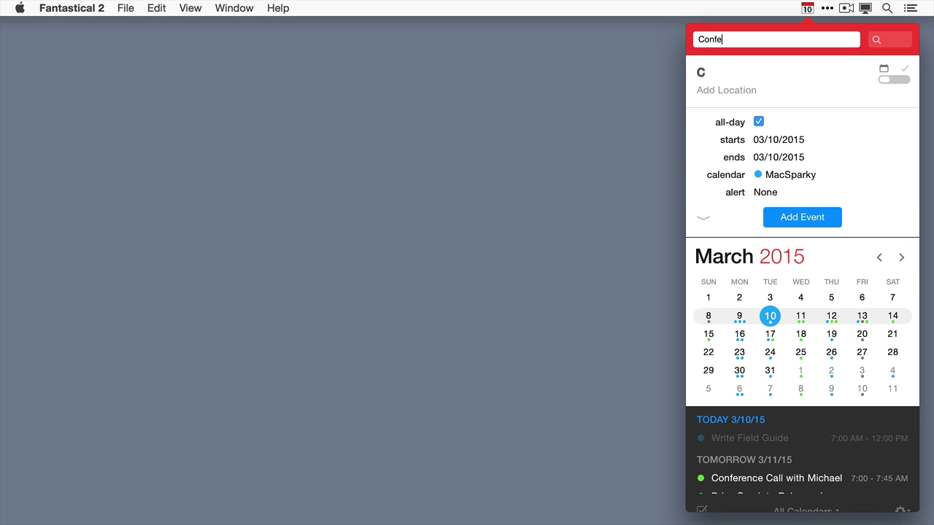
{"action": "type", "text": "rence call "}
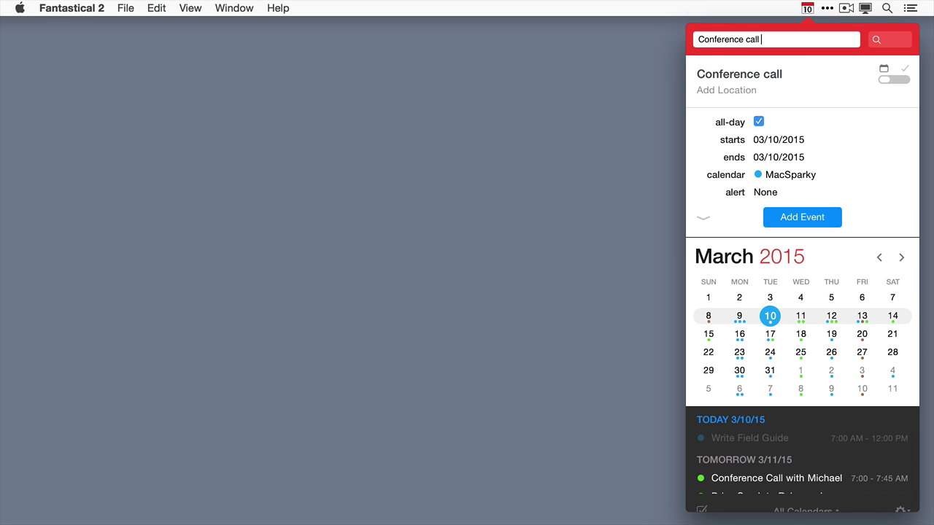
{"action": "type", "text": "tomorrow with"}
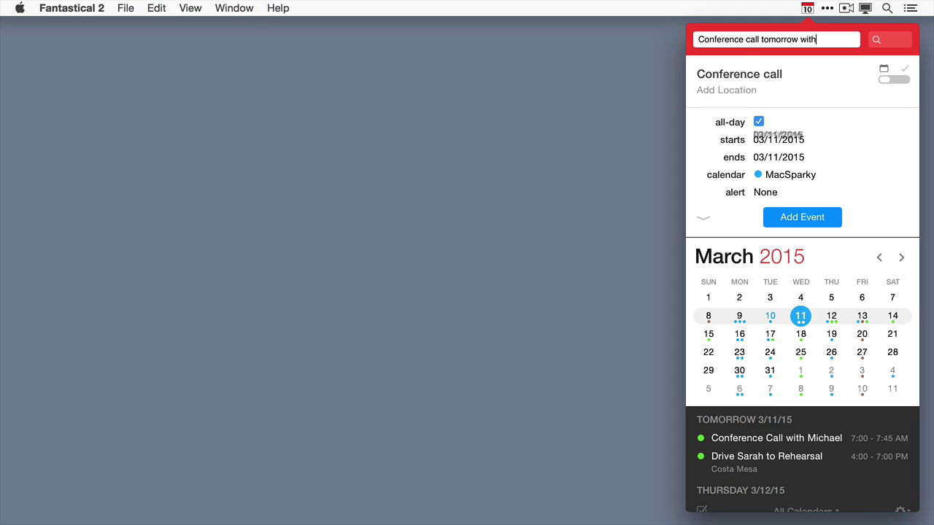
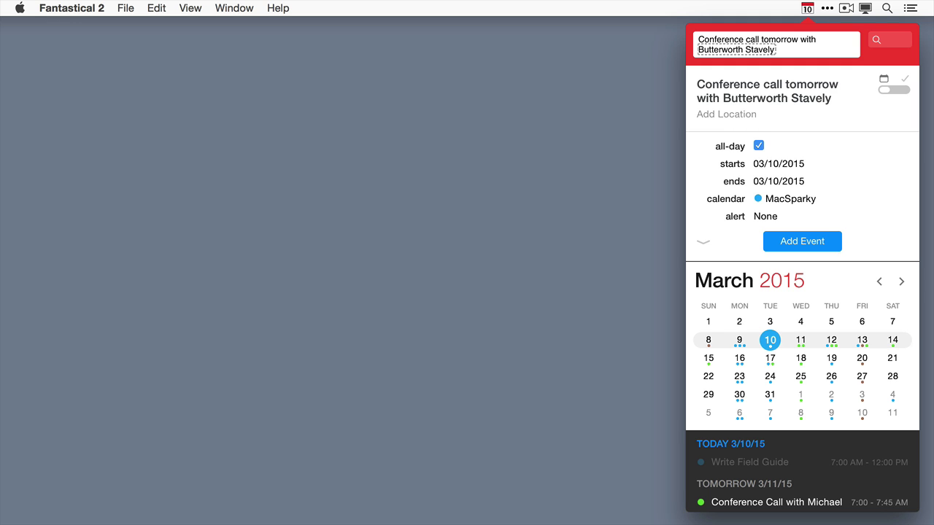
{"action": "type", "text": " at 10am"}
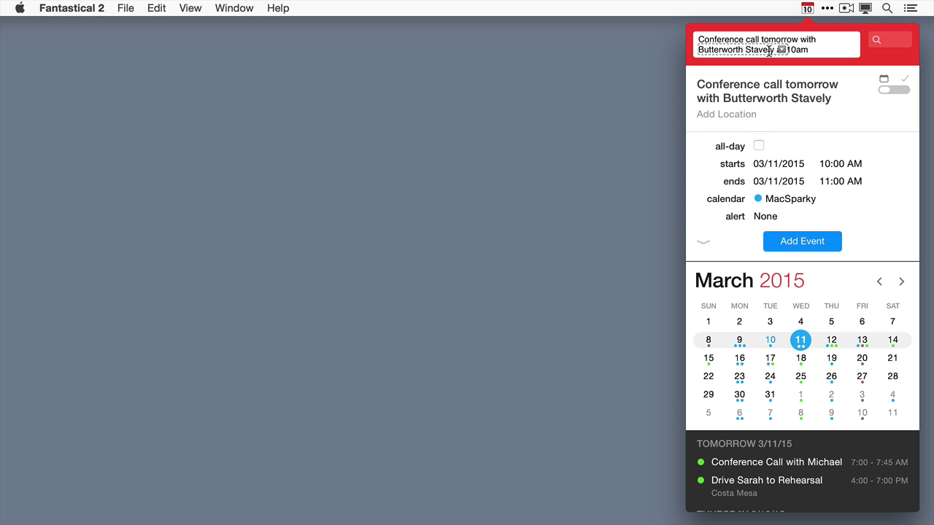
Invite the contact to the call and append '27min' so it ends at 10:27 AM.
{"action": "mouse_move", "coordinate": [782, 50]}
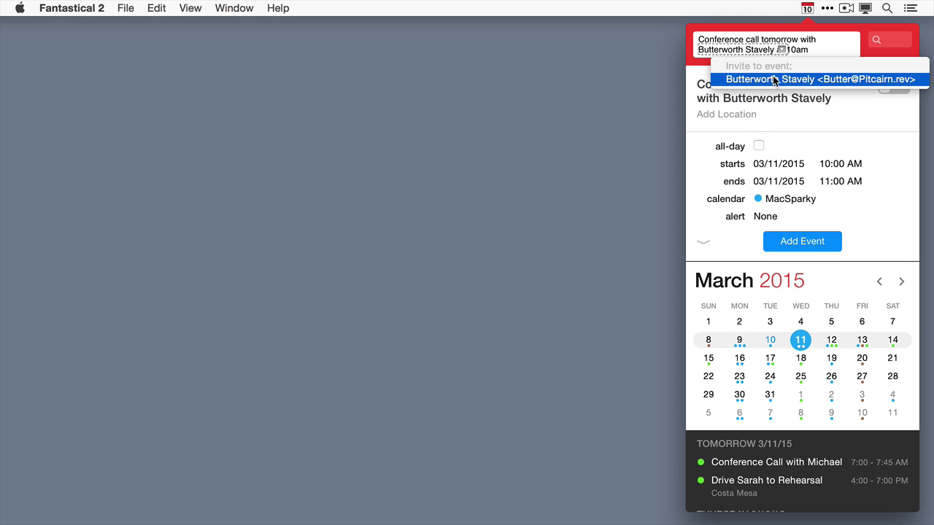
{"action": "left_click", "coordinate": [775, 79]}
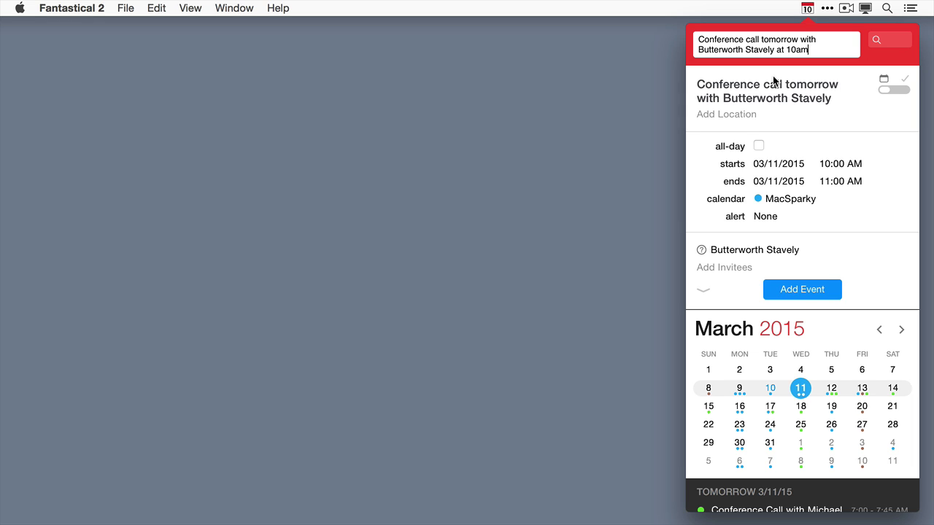
{"action": "type", "text": "27mi"}
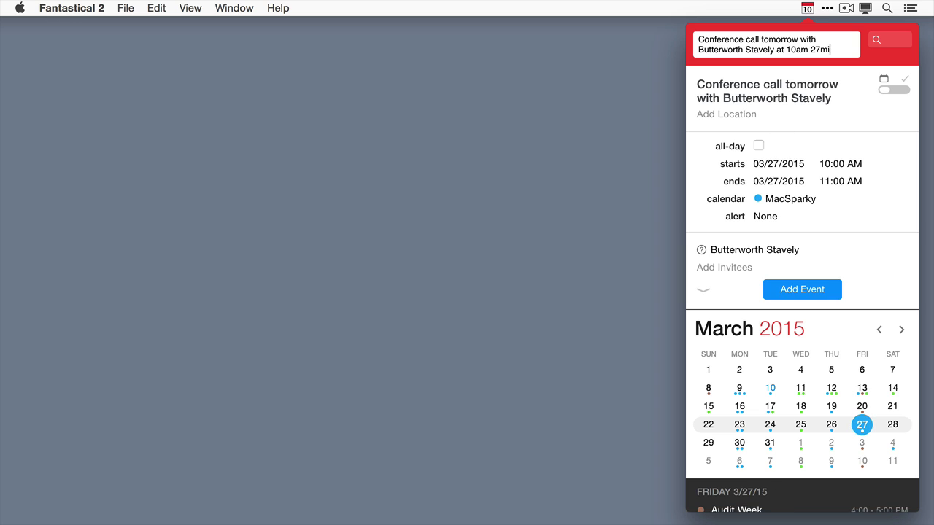
{"action": "type", "text": "n"}
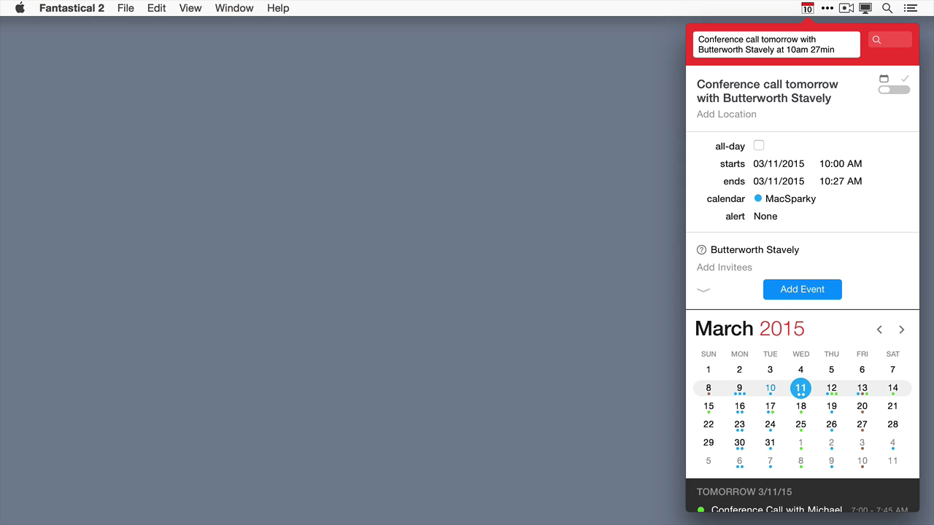
Add a 30-minute alarm, the Personal calendar (/p) and Eastern Time (EST) to the call.
{"action": "type", "text": "alarm"}
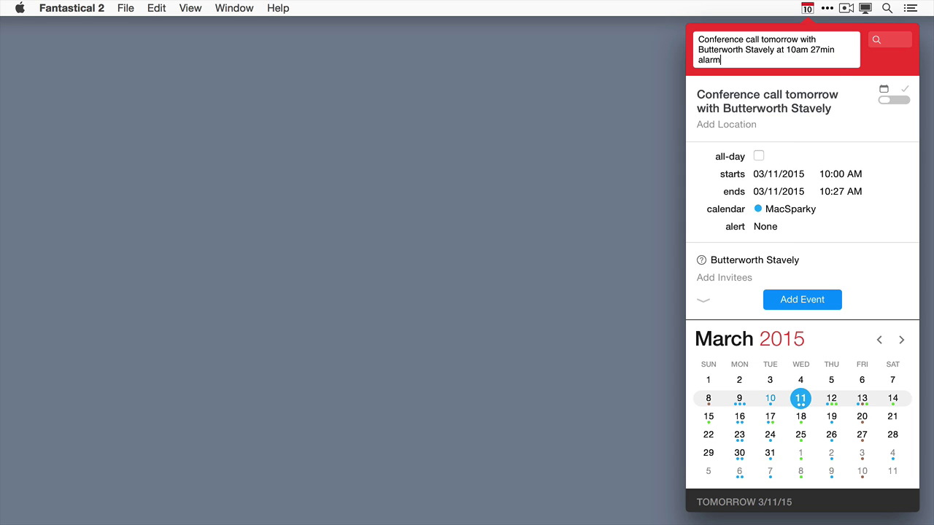
{"action": "type", "text": " 30"}
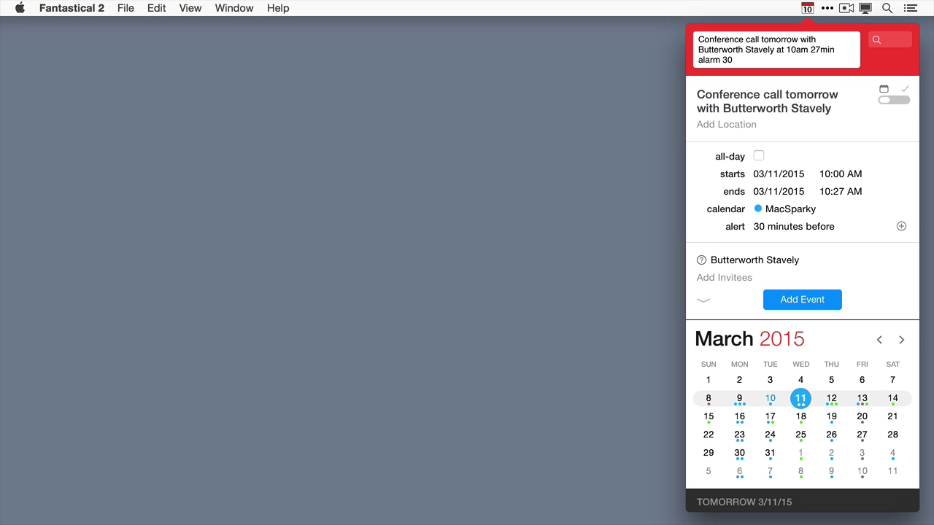
{"action": "type", "text": "/p"}
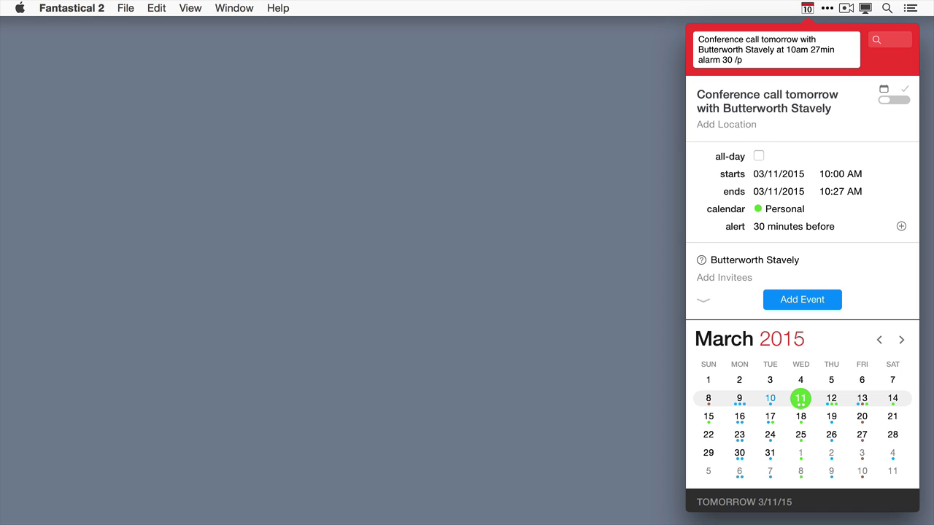
{"action": "key", "text": "BackSpace"}
{"action": "type", "text": "m"}
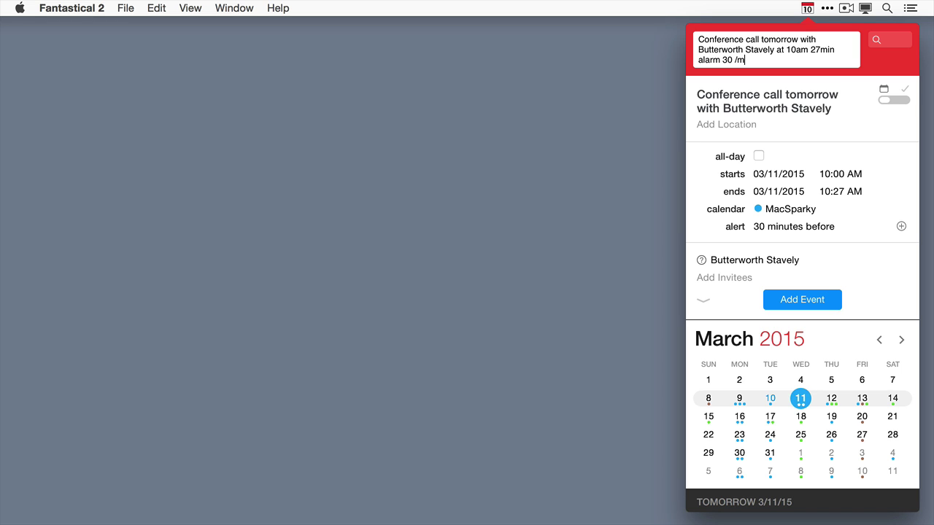
{"action": "key", "text": "BackSpace"}
{"action": "type", "text": "p"}
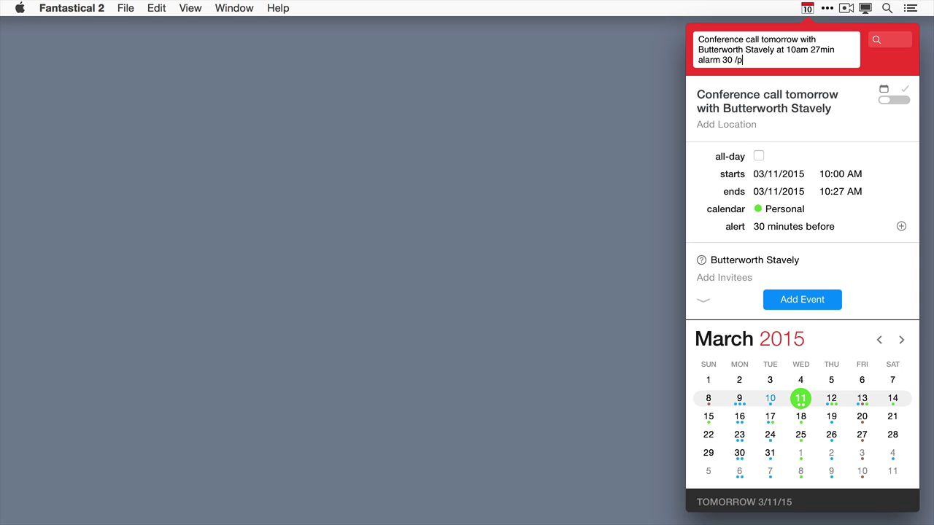
{"action": "key", "text": "Up"}
{"action": "type", "text": "EST"}
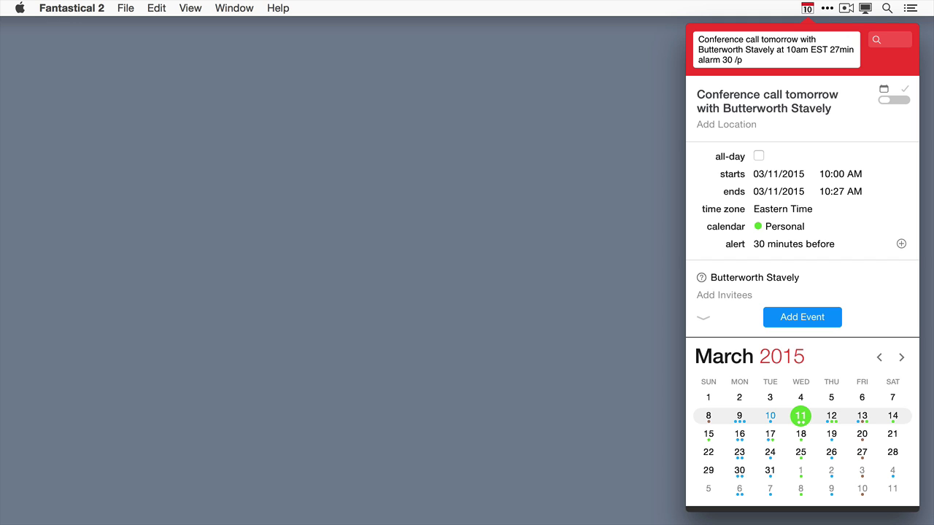
Expand the event details and add the conference call to the calendar.
{"action": "left_click", "coordinate": [701, 319]}
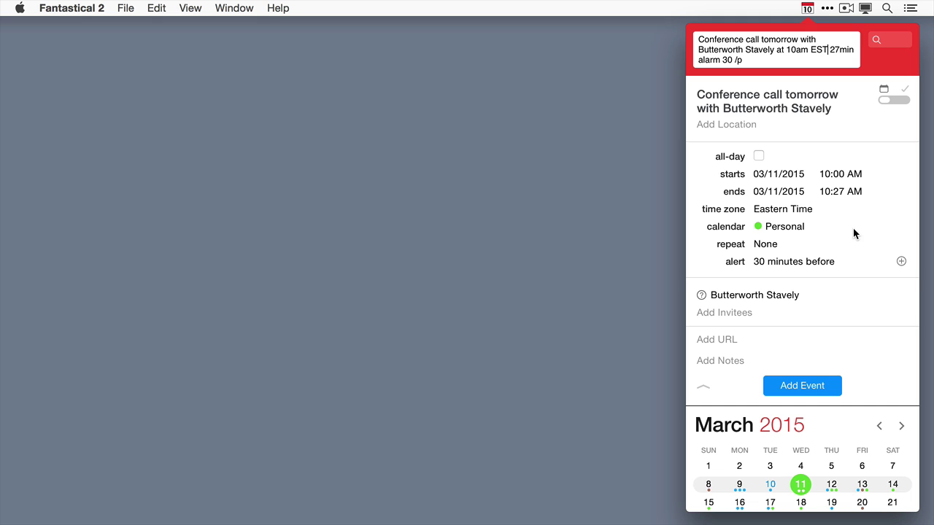
{"action": "left_click", "coordinate": [813, 385]}
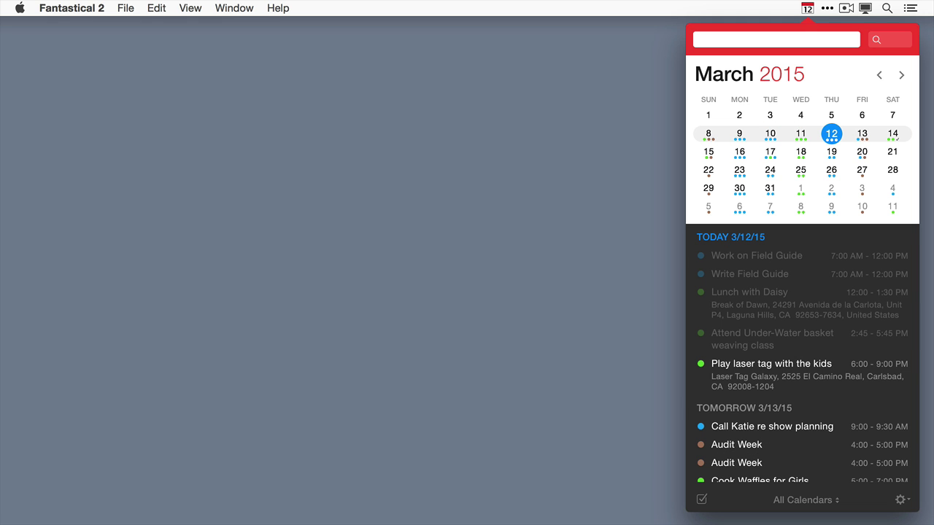
Enter 'Family Game Night 7-9pm second saturday of every month'.
{"action": "type", "text": "Famil"}
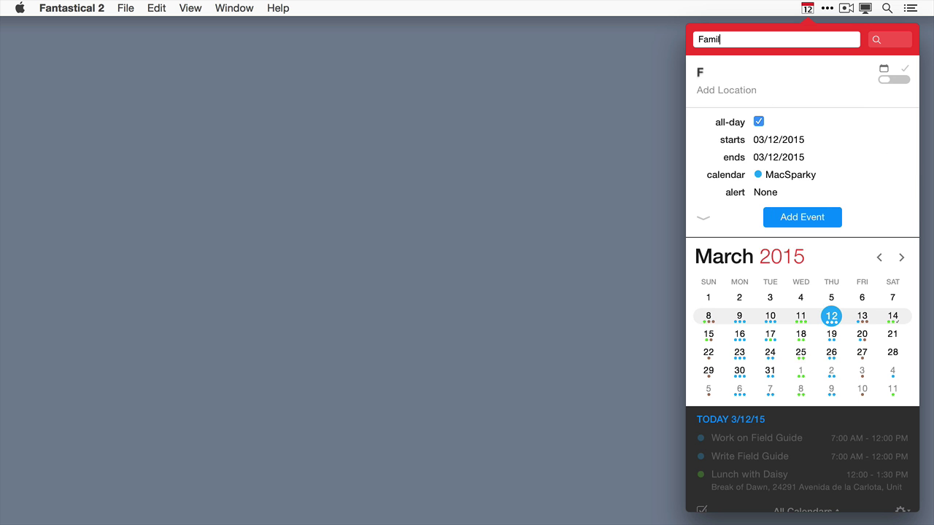
{"action": "type", "text": "y Game Ni"}
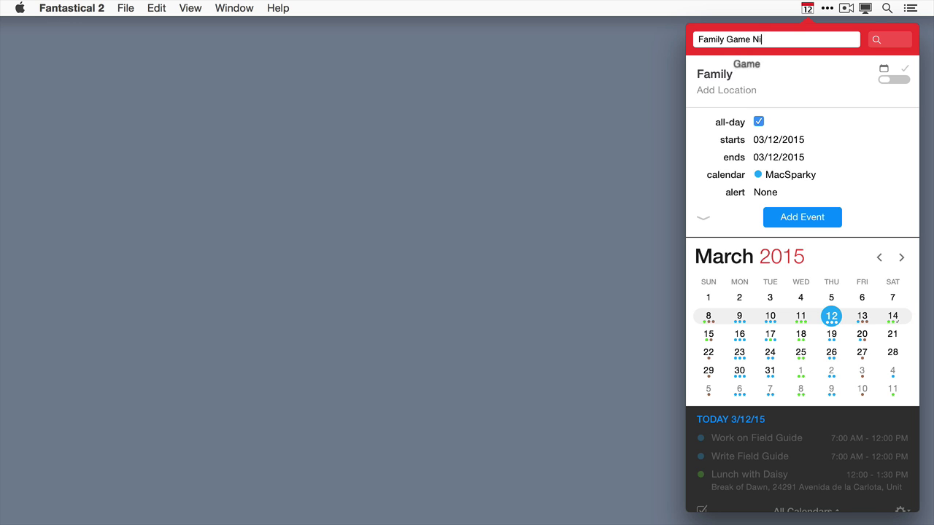
{"action": "type", "text": "ght p"}
{"action": "key", "text": "BackSpace"}
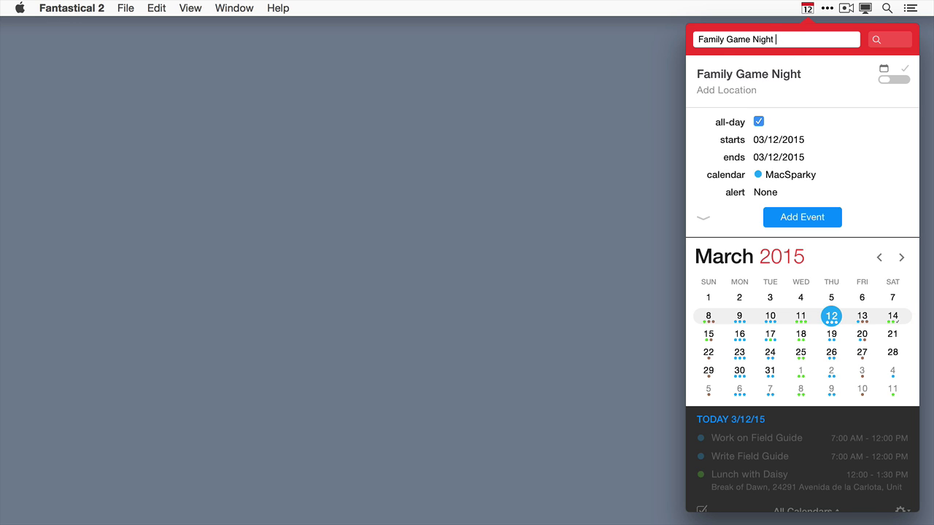
{"action": "type", "text": "7-9pm"}
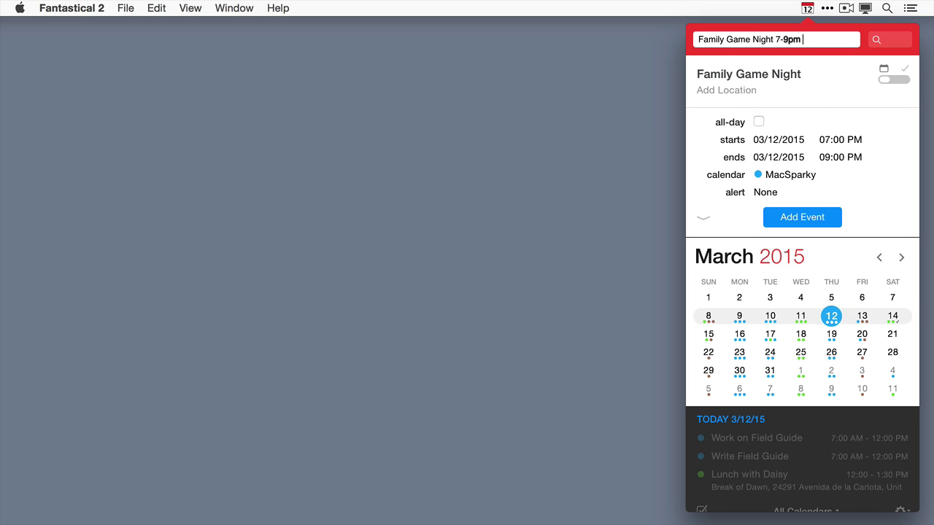
{"action": "type", "text": " second"}
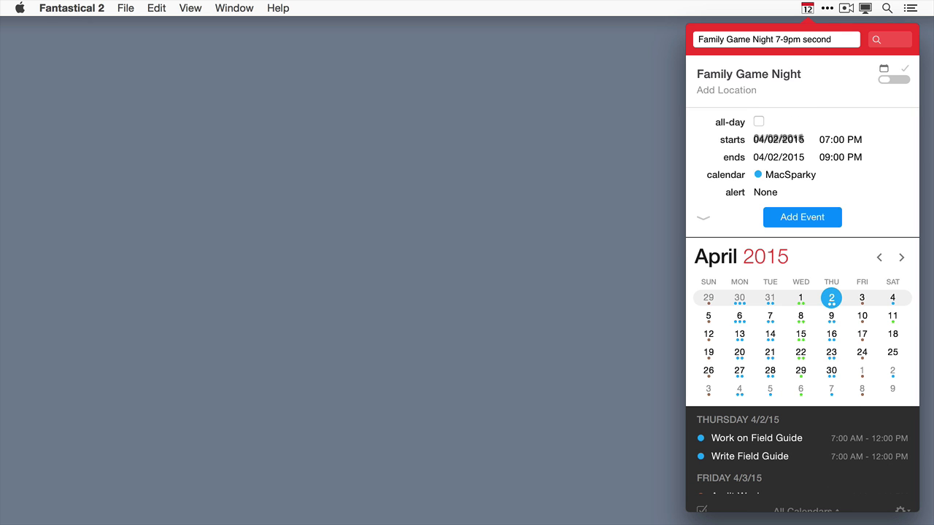
{"action": "type", "text": " saturdady of"}
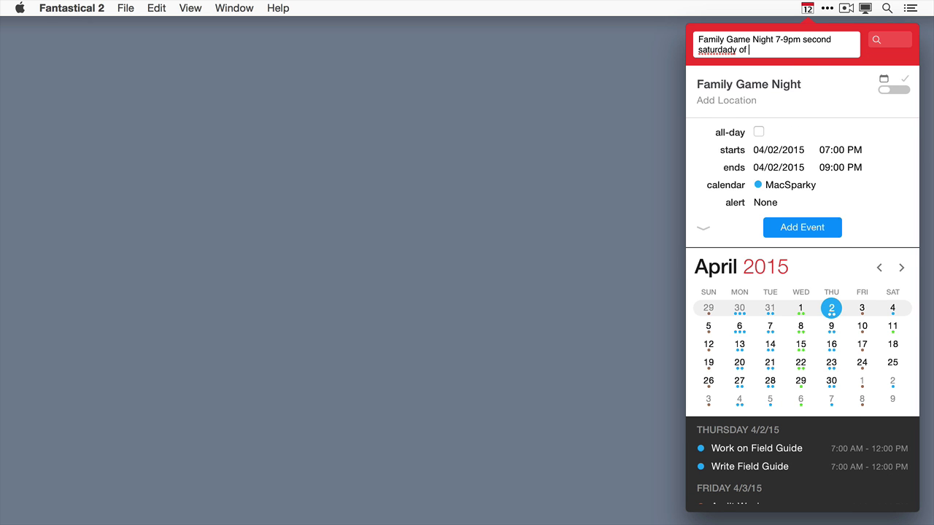
{"action": "key", "text": "BackSpace"}
{"action": "key", "text": "BackSpace"}
{"action": "key", "text": "BackSpace"}
{"action": "key", "text": "BackSpace"}
{"action": "key", "text": "BackSpace"}
{"action": "key", "text": "BackSpace"}
{"action": "type", "text": "y "}
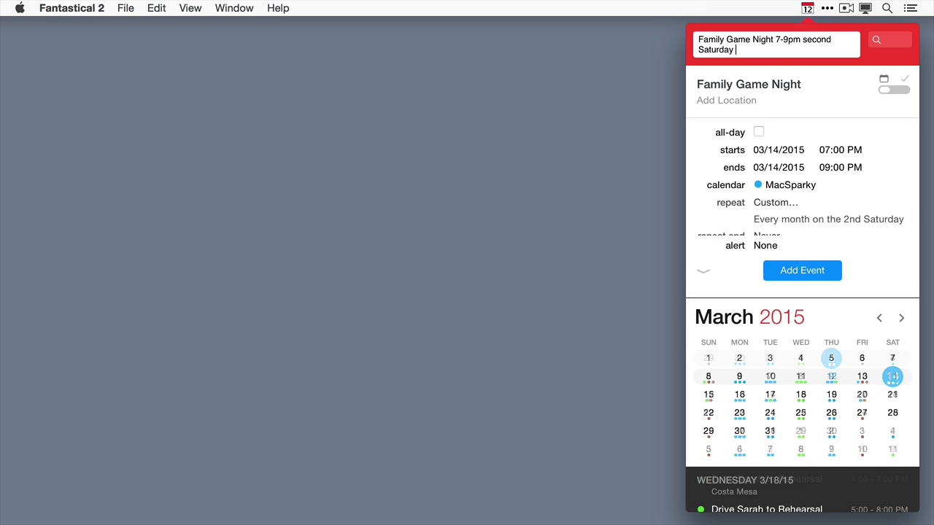
{"action": "type", "text": "of the month"}
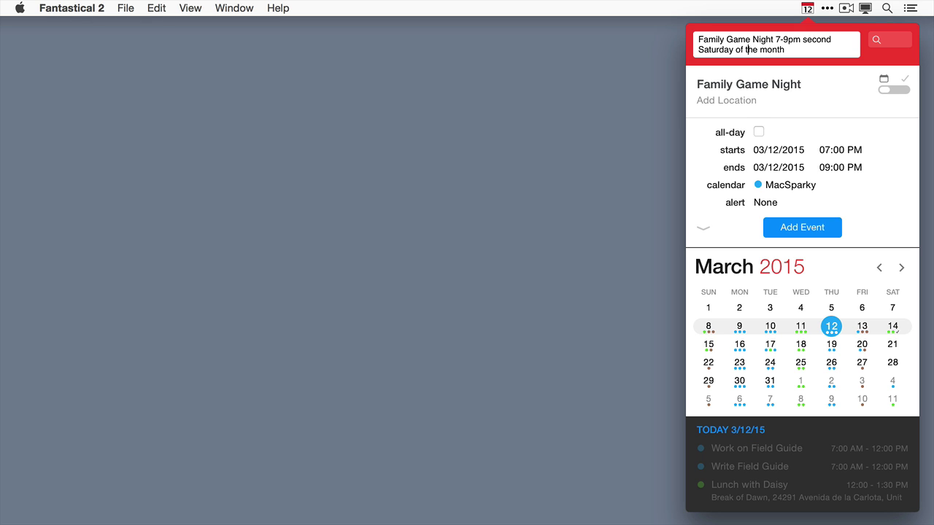
{"action": "key", "text": "alt+Left"}
{"action": "key", "text": "shift+Right"}
{"action": "key", "text": "shift+Right"}
{"action": "key", "text": "shift+Right"}
{"action": "type", "text": "every"}
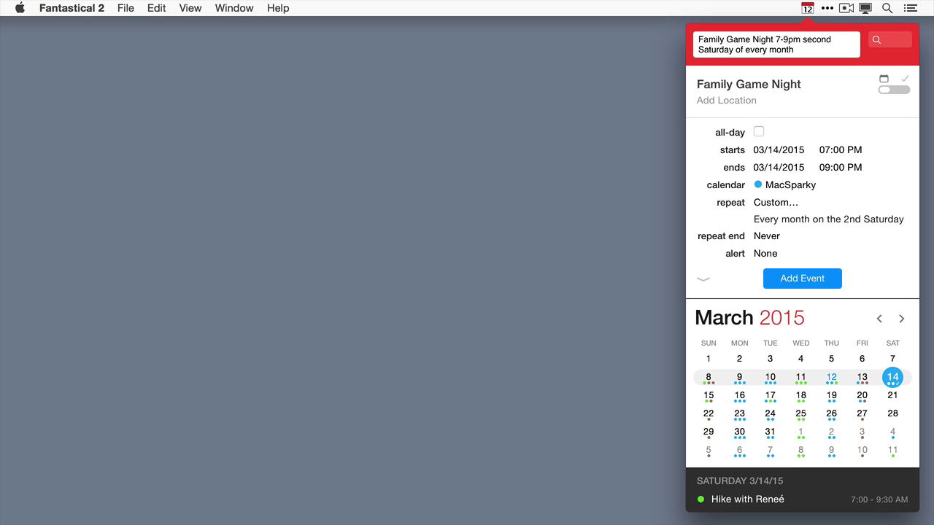
Add the boardgamegeek.com link and the Personal calendar (/p), then save the event.
{"action": "type", "text": "boardgamegeek."}
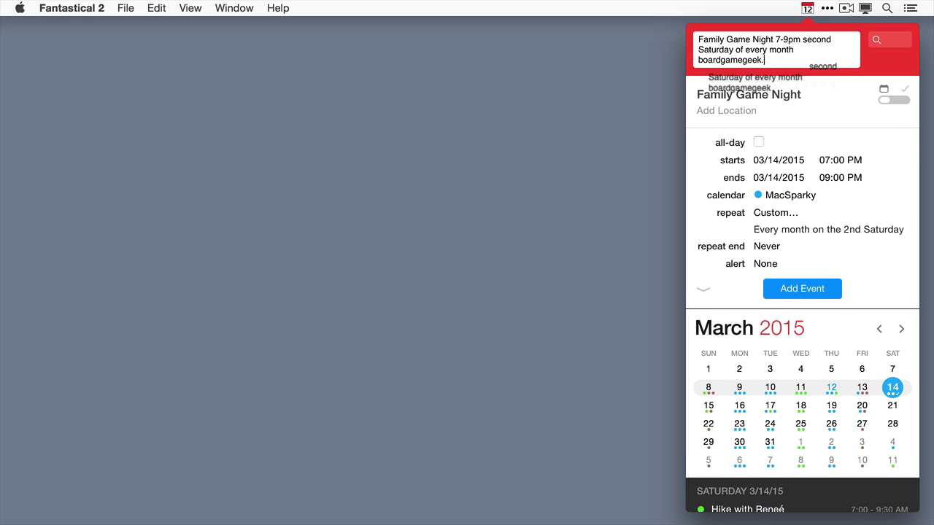
{"action": "type", "text": "com"}
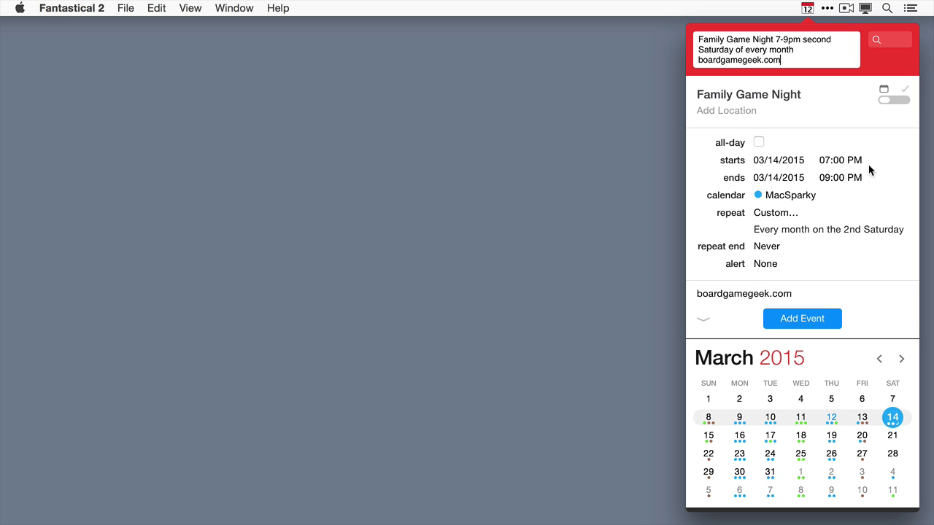
{"action": "left_click", "coordinate": [699, 326]}
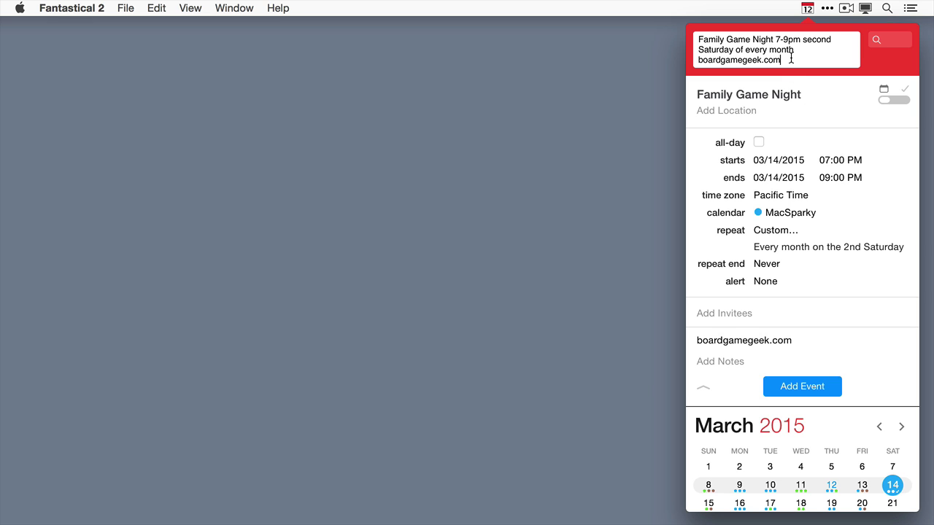
{"action": "type", "text": "/p"}
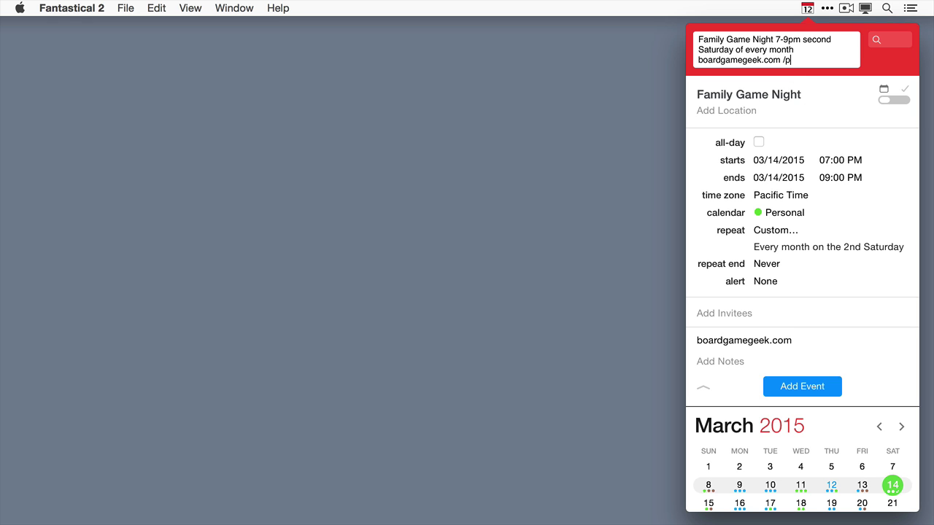
{"action": "left_click", "coordinate": [814, 388]}
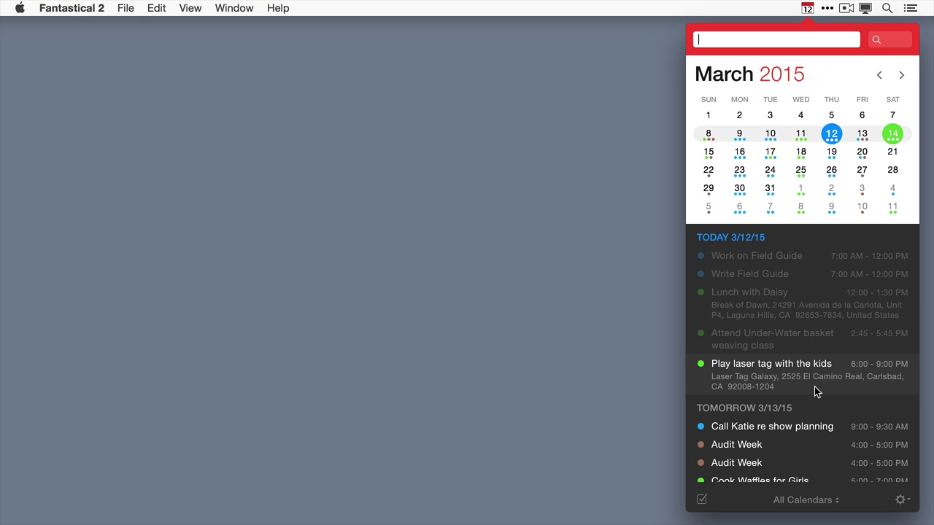
{"action": "scroll", "coordinate": [814, 387], "scroll_direction": "down", "scroll_amount": 8}
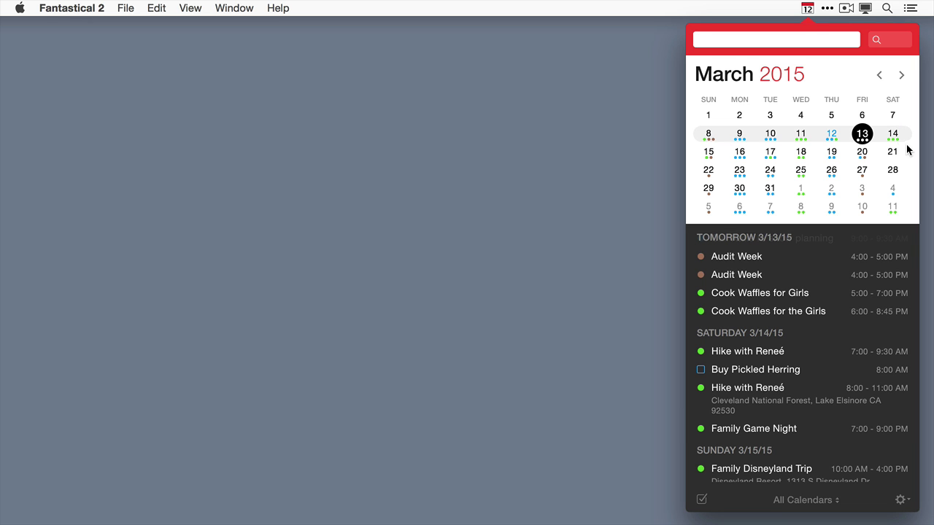
{"action": "left_click", "coordinate": [902, 75]}
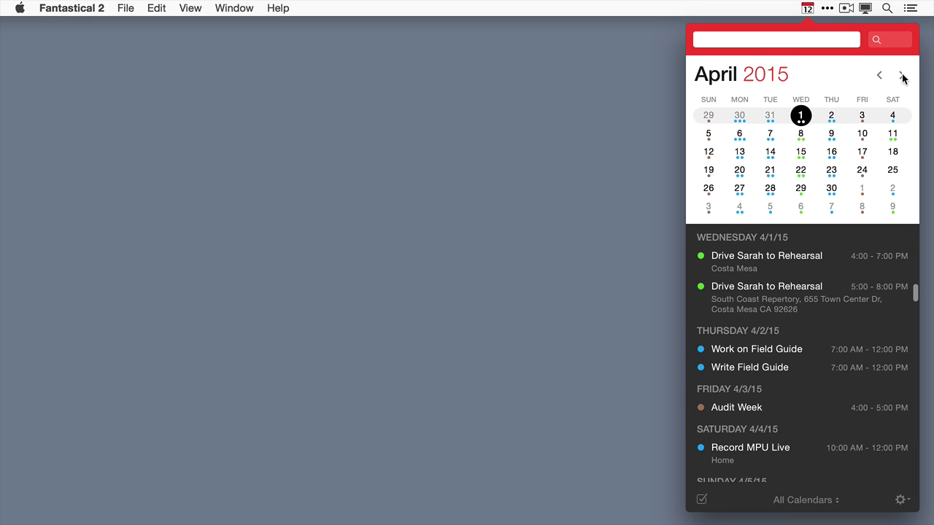
{"action": "left_click", "coordinate": [892, 135]}
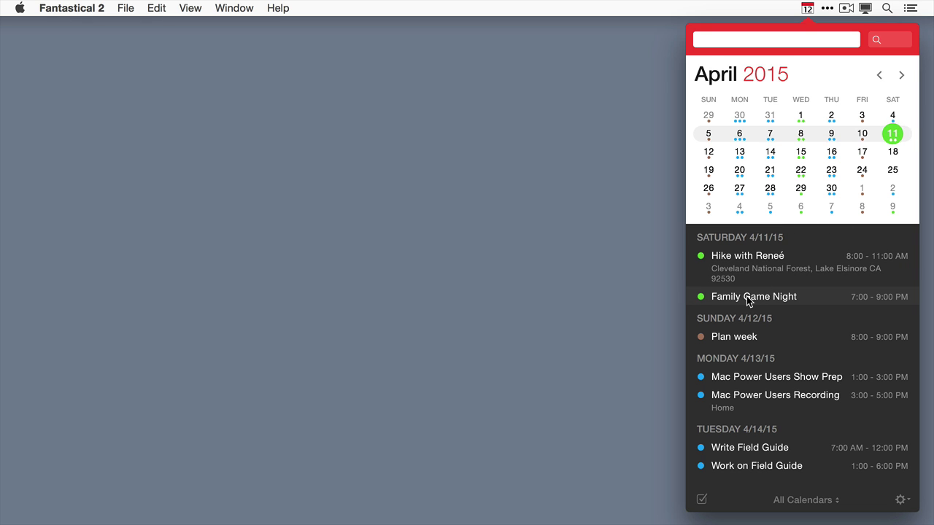
{"action": "key", "text": "super+t"}
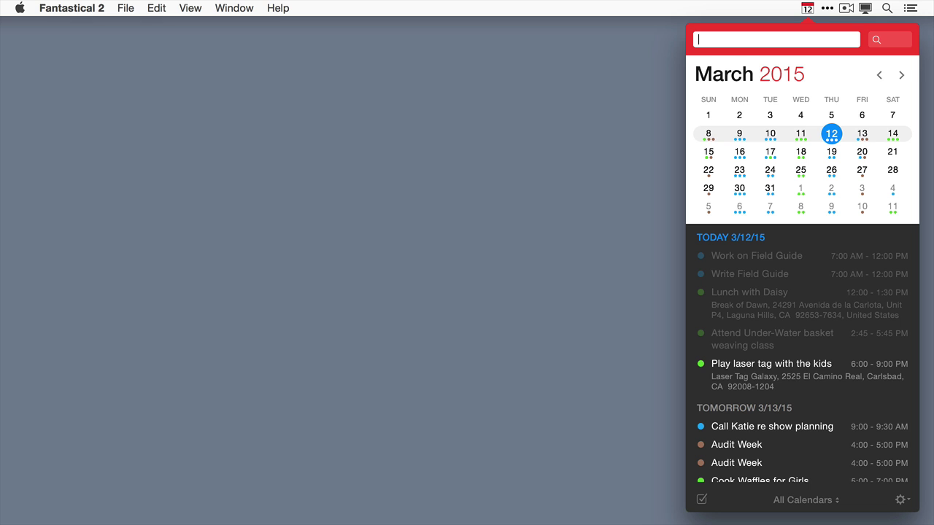
Enter 'buy Pickled herring', replacing the 'Remind me to' prefix with a trial 'Todo'.
{"action": "type", "text": "R"}
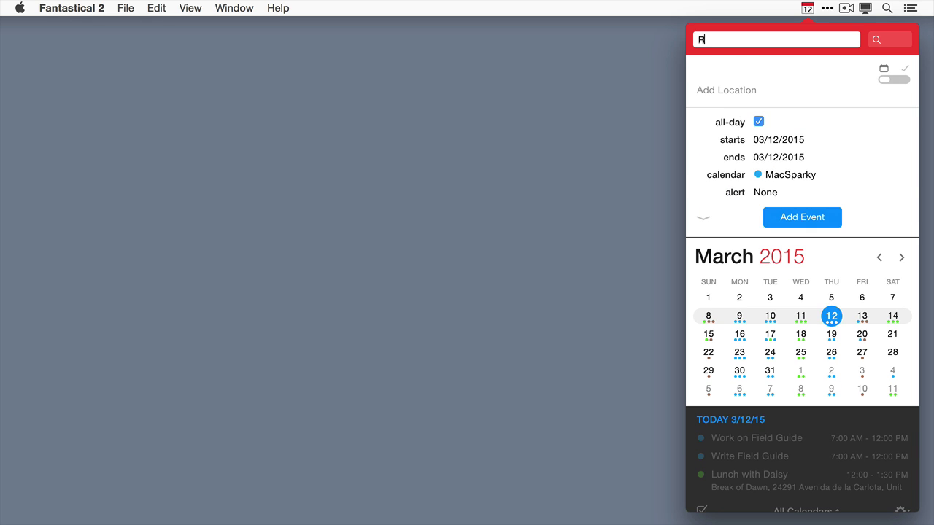
{"action": "type", "text": "emind me to "}
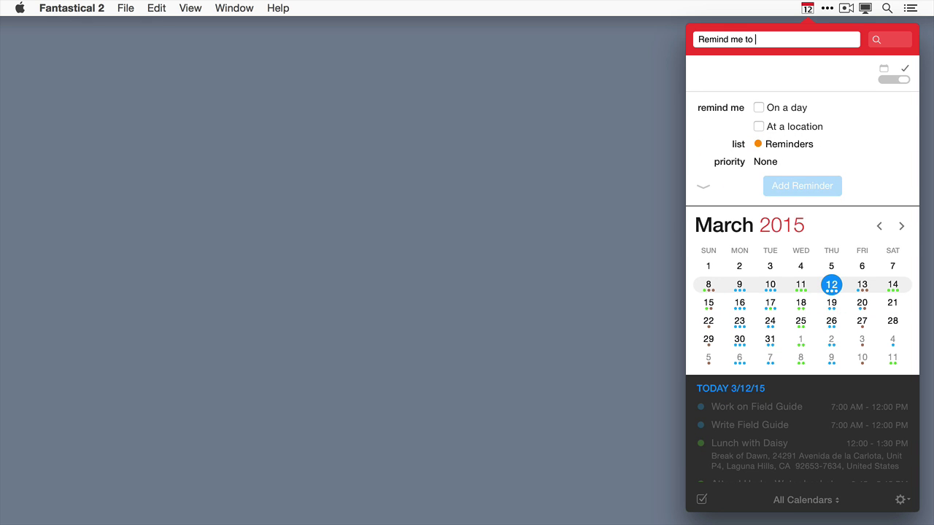
{"action": "type", "text": "buy Pickled herring"}
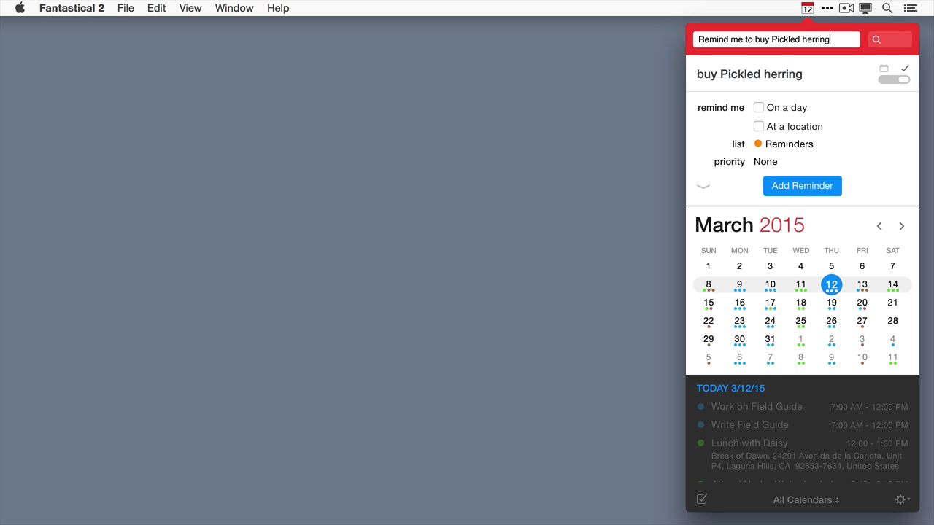
{"action": "key", "text": "super+a"}
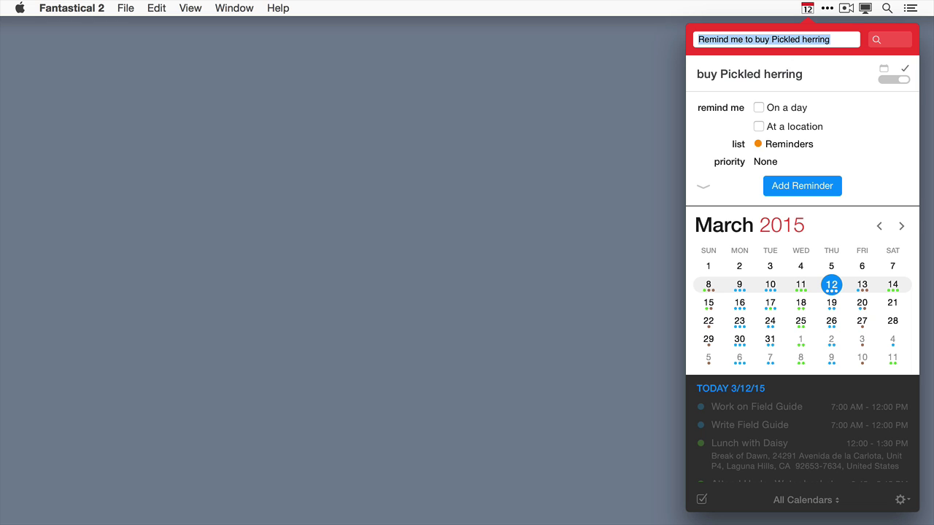
{"action": "key", "text": "Left"}
{"action": "key", "text": "shift+Right"}
{"action": "key", "text": "shift+Right"}
{"action": "key", "text": "shift+Right"}
{"action": "key", "text": "shift+Right"}
{"action": "key", "text": "shift+Right"}
{"action": "key", "text": "shift+Right"}
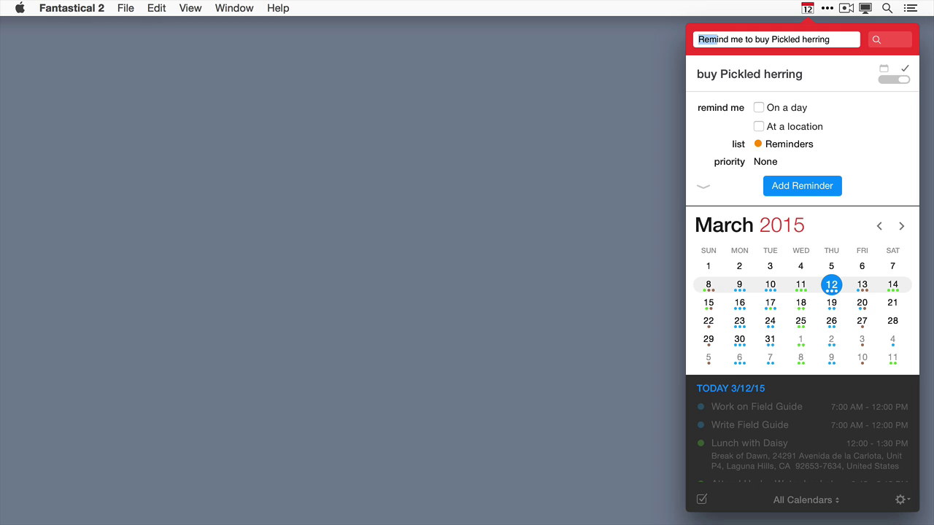
{"action": "key", "text": "shift+Right"}
{"action": "key", "text": "shift+Right"}
{"action": "key", "text": "shift+Right"}
{"action": "key", "text": "shift+Right"}
{"action": "key", "text": "shift+Right"}
{"action": "key", "text": "shift+Right"}
{"action": "key", "text": "shift+Right"}
{"action": "key", "text": "BackSpace"}
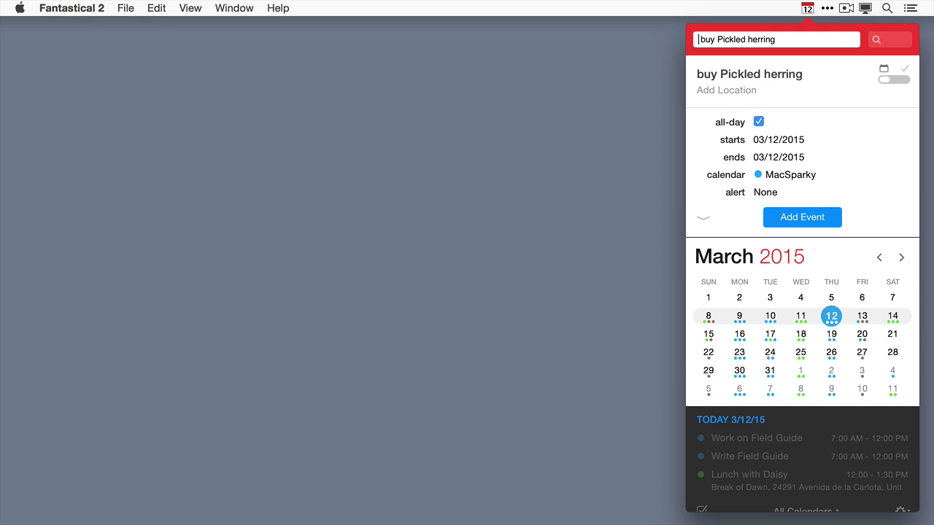
{"action": "type", "text": "Todo"}
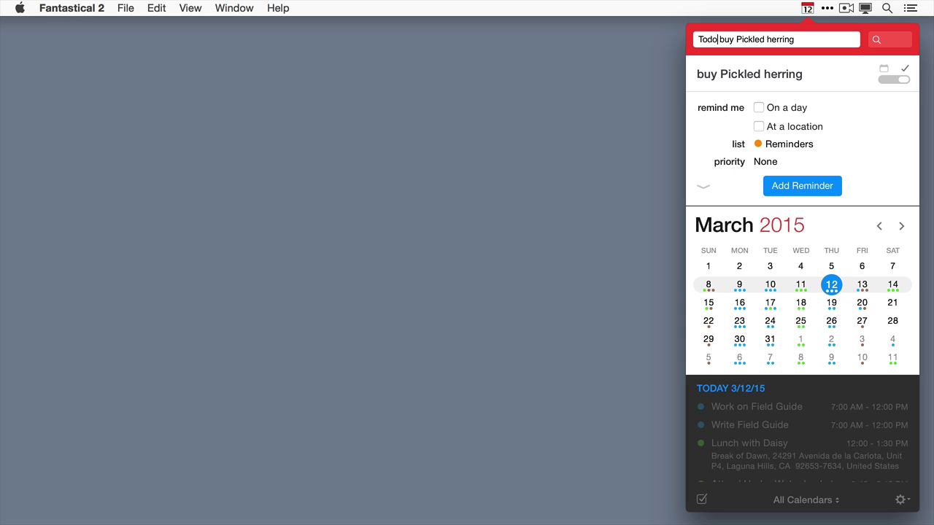
{"action": "key", "text": "shift+Left"}
{"action": "key", "text": "shift+Left"}
{"action": "key", "text": "shift+Left"}
{"action": "key", "text": "shift+Left"}
{"action": "key", "text": "shift+Left"}
Prefix the entry with √ and capitalize it to 'Buy Pickled Herring'.
{"action": "key", "text": "BackSpace"}
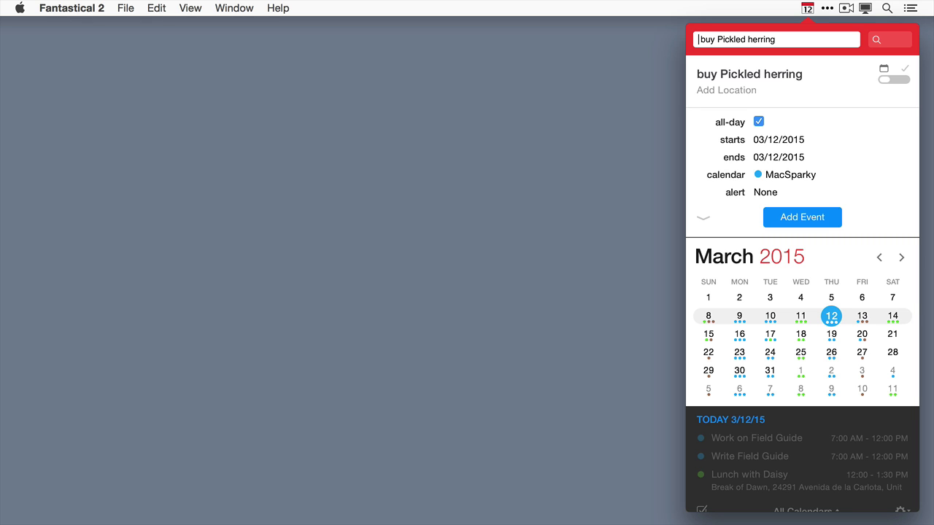
{"action": "type", "text": "√"}
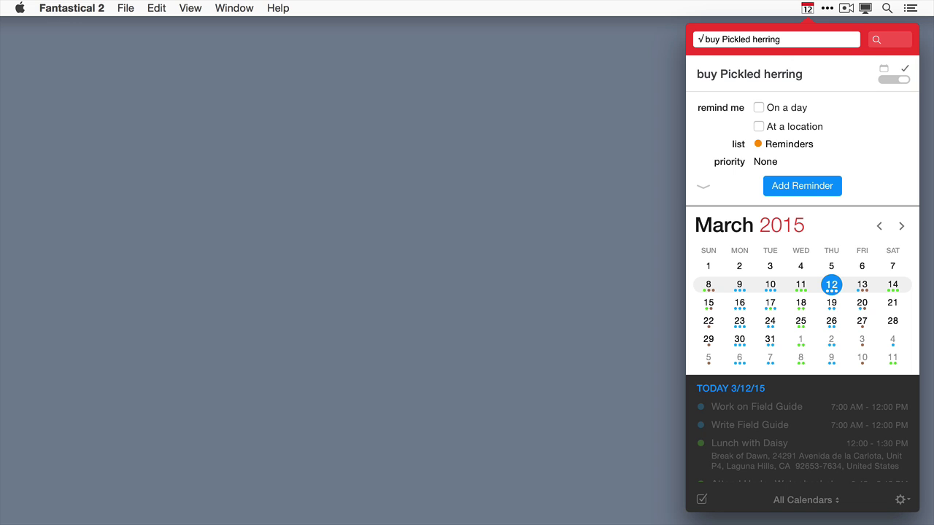
{"action": "key", "text": "shift+Right"}
{"action": "type", "text": "B"}
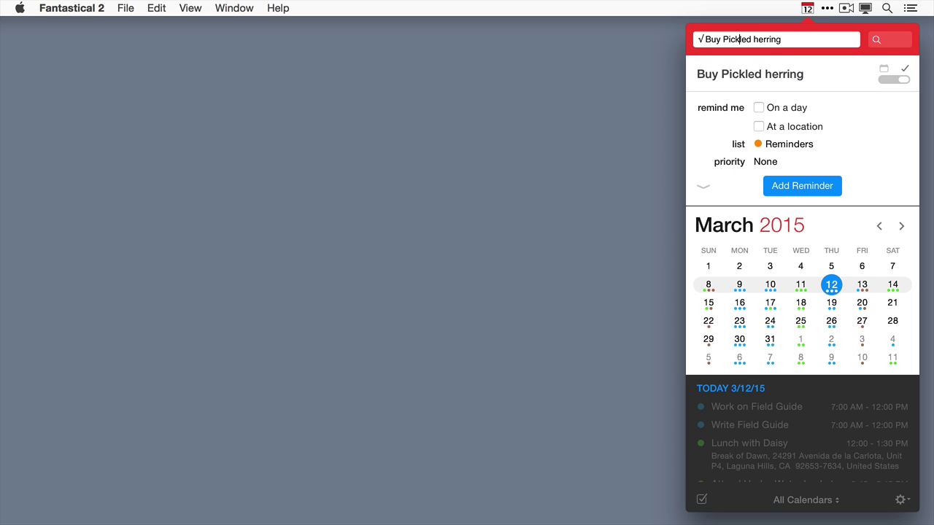
{"action": "key", "text": "shift+Right"}
{"action": "type", "text": "H"}
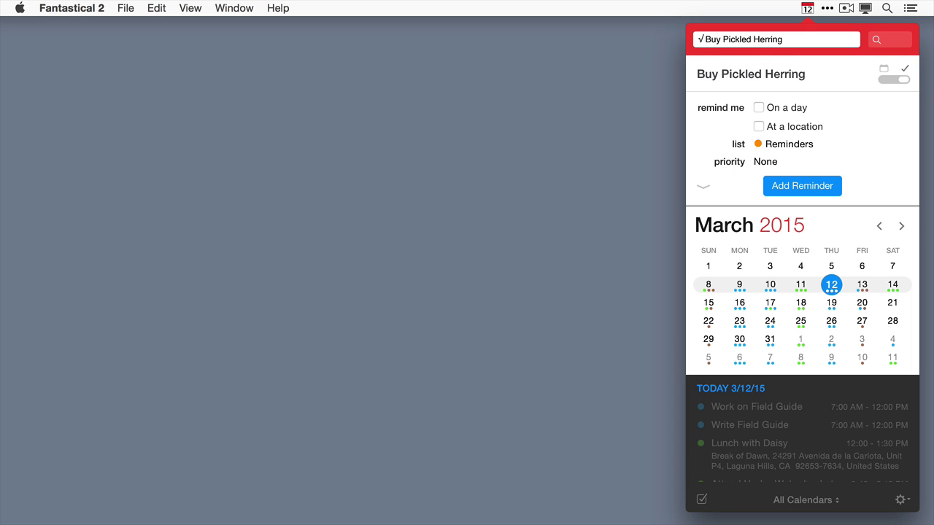
Append 'on saturday' and '/m' to file the reminder in Market, after briefly trying /r.
{"action": "type", "text": "on saturday"}
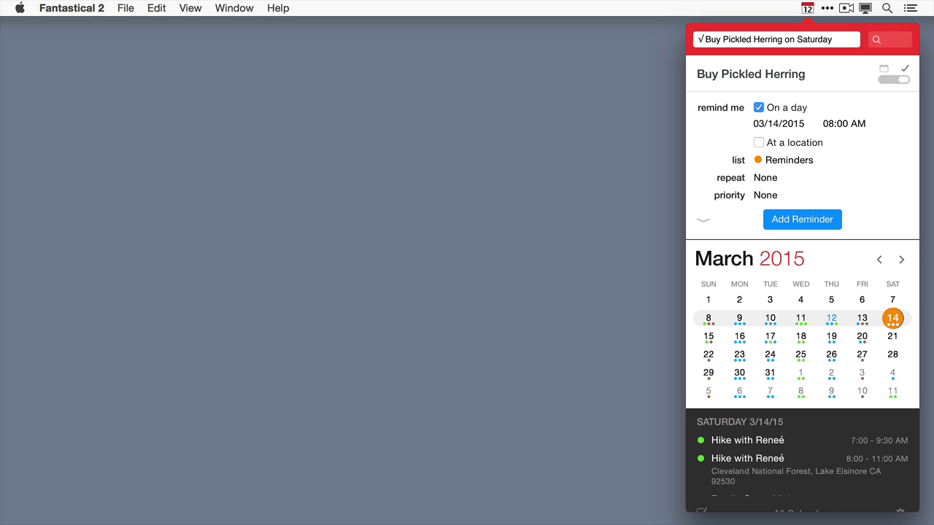
{"action": "type", "text": "/m"}
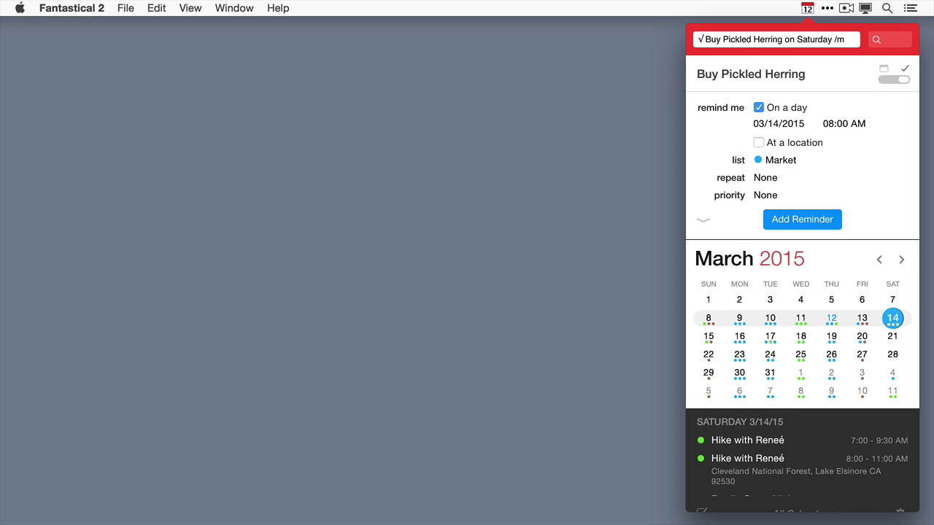
{"action": "key", "text": "BackSpace"}
{"action": "type", "text": "r"}
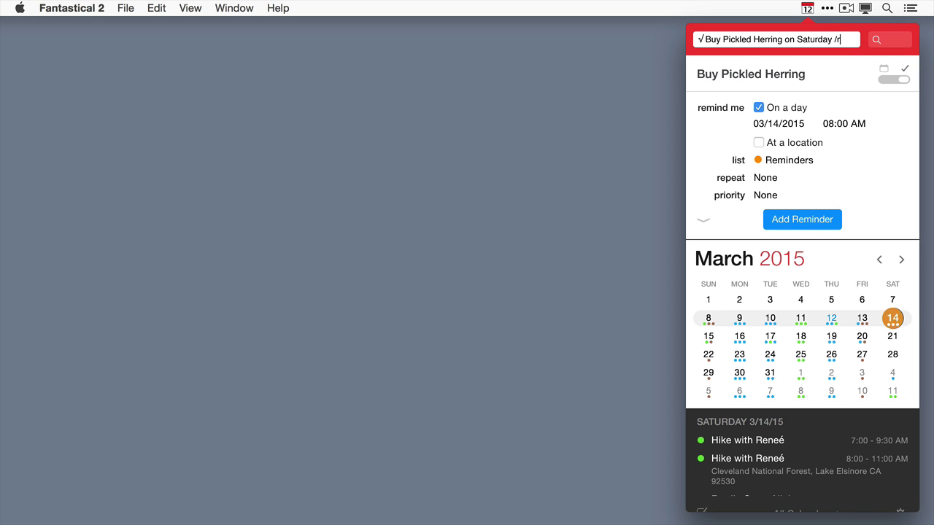
{"action": "key", "text": "BackSpace"}
{"action": "type", "text": "m"}
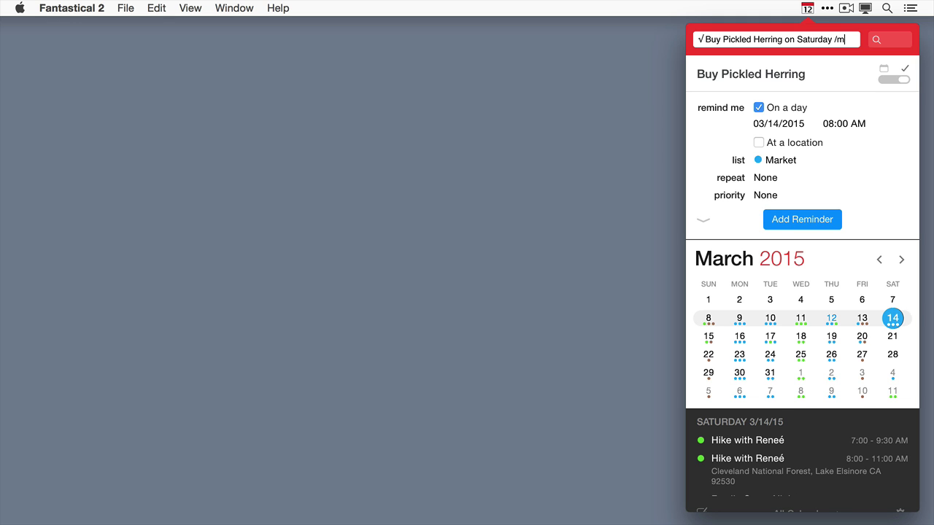
Turn on an 'At a location' alert set to Arriving for the reminder.
{"action": "left_click", "coordinate": [703, 222]}
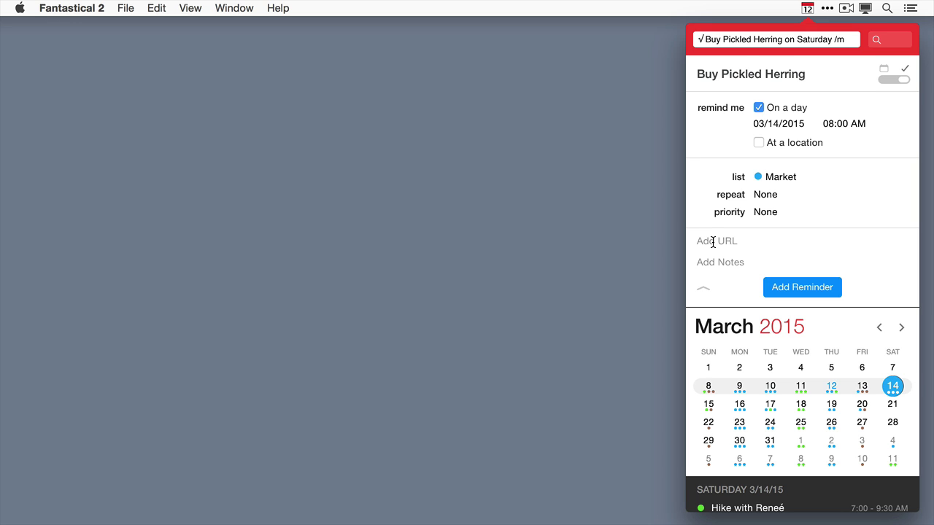
{"action": "left_click", "coordinate": [758, 143]}
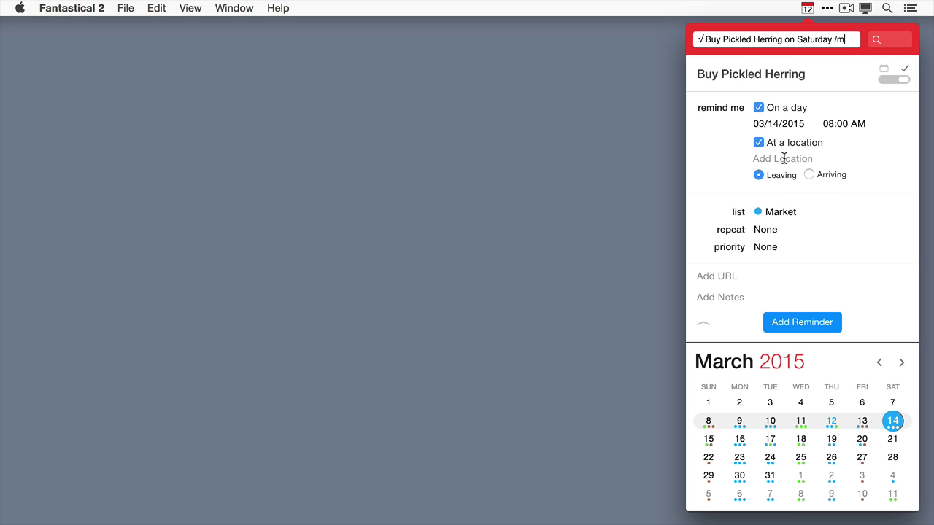
{"action": "left_click", "coordinate": [808, 175]}
Save the reminder and switch to the Reminders list.
{"action": "key", "text": "Return"}
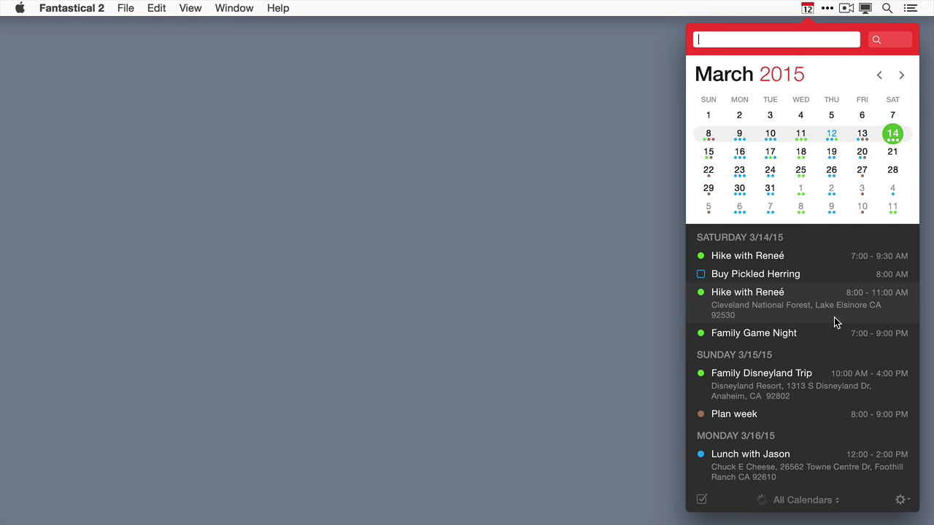
{"action": "left_click", "coordinate": [702, 501]}
{"action": "left_click", "coordinate": [702, 501]}
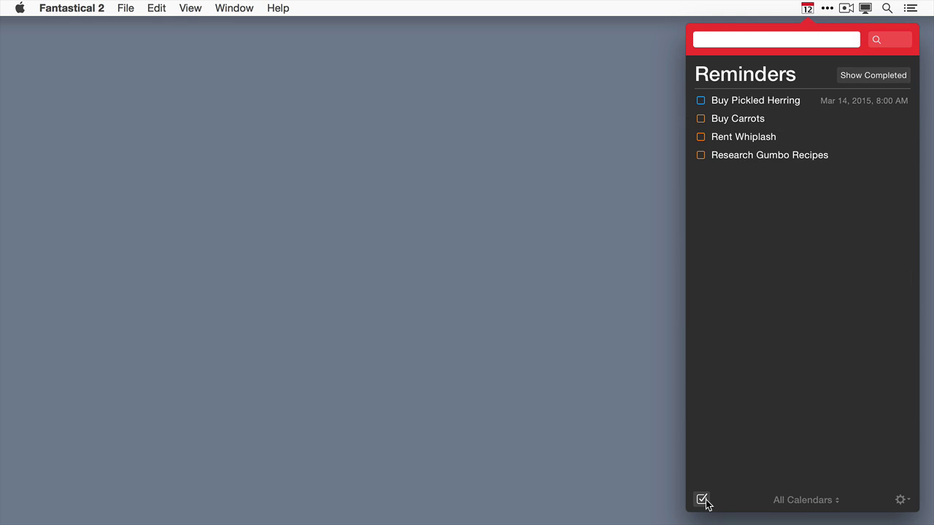